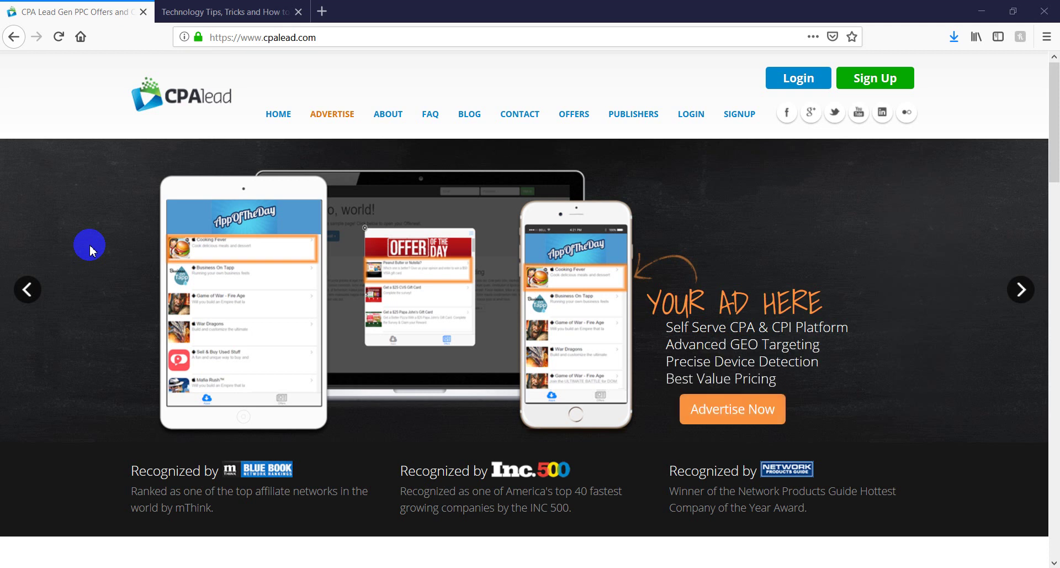
Step: Look over the Tech News site in the other browser tab, and log in to the CPAlead account
{"action": "left_click", "coordinate": [182, 8]}
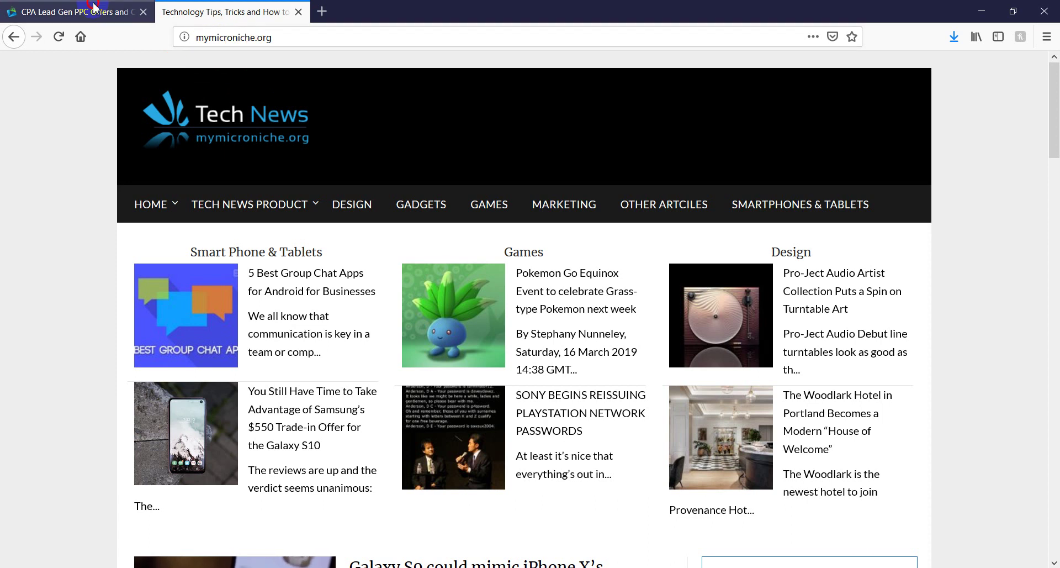
{"action": "left_click", "coordinate": [110, 12]}
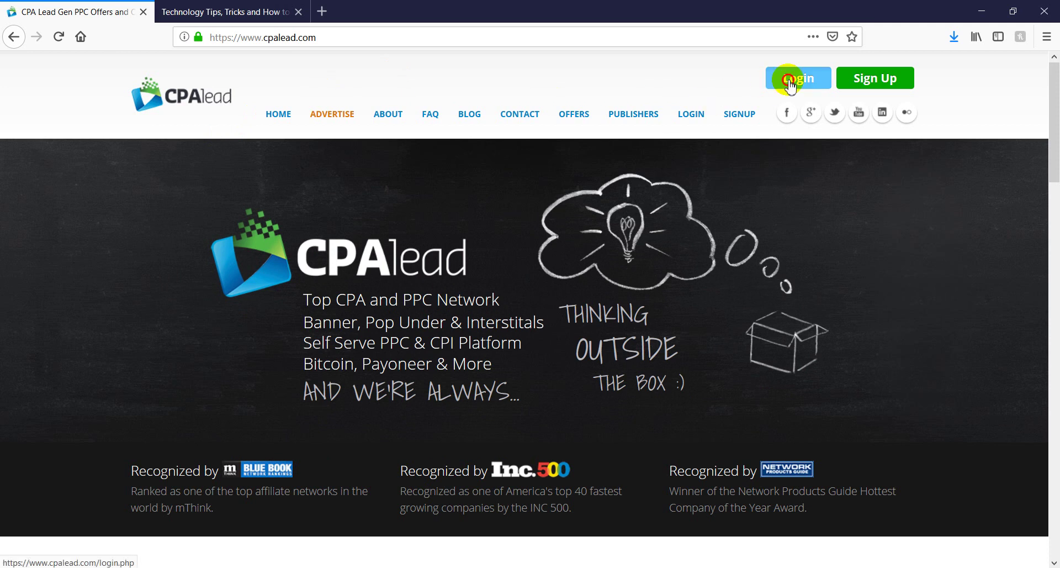
{"action": "left_click", "coordinate": [790, 82]}
{"action": "left_click", "coordinate": [146, 500]}
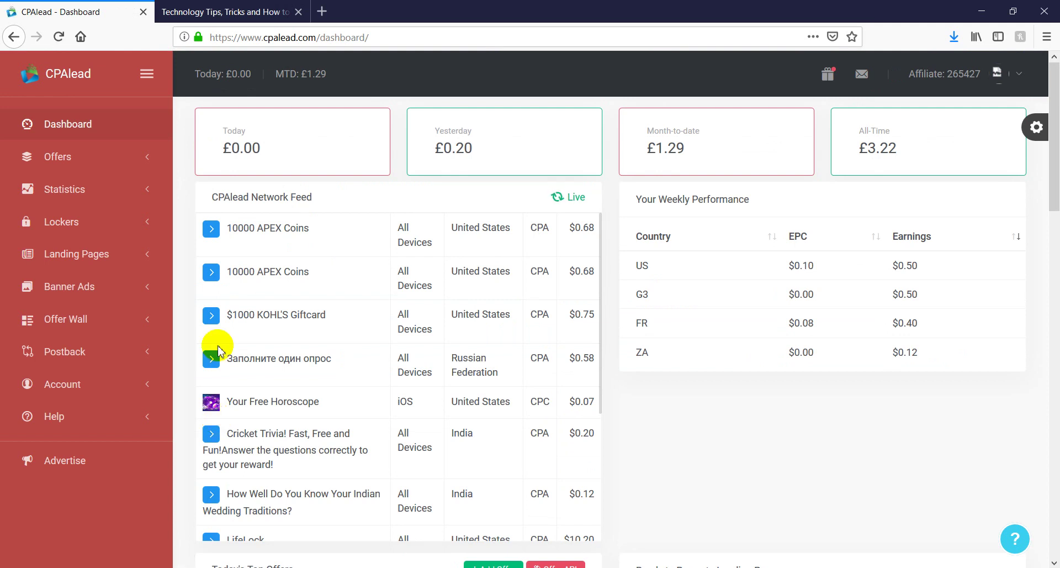
Step: Open the banner ad creation form and examine the Tech News site's sidebar as a place for the ad
{"action": "left_click", "coordinate": [68, 294]}
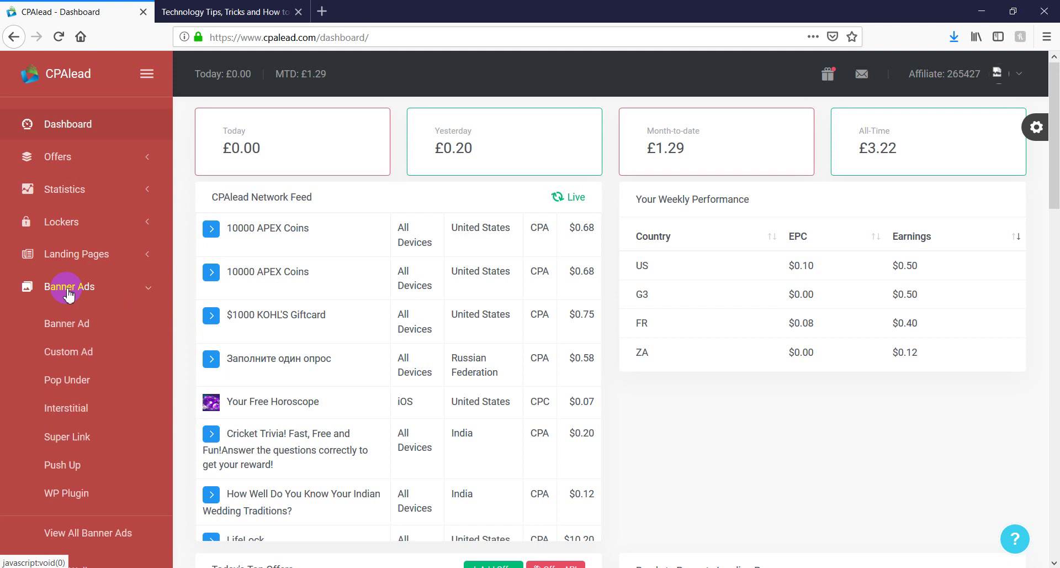
{"action": "left_click", "coordinate": [67, 326]}
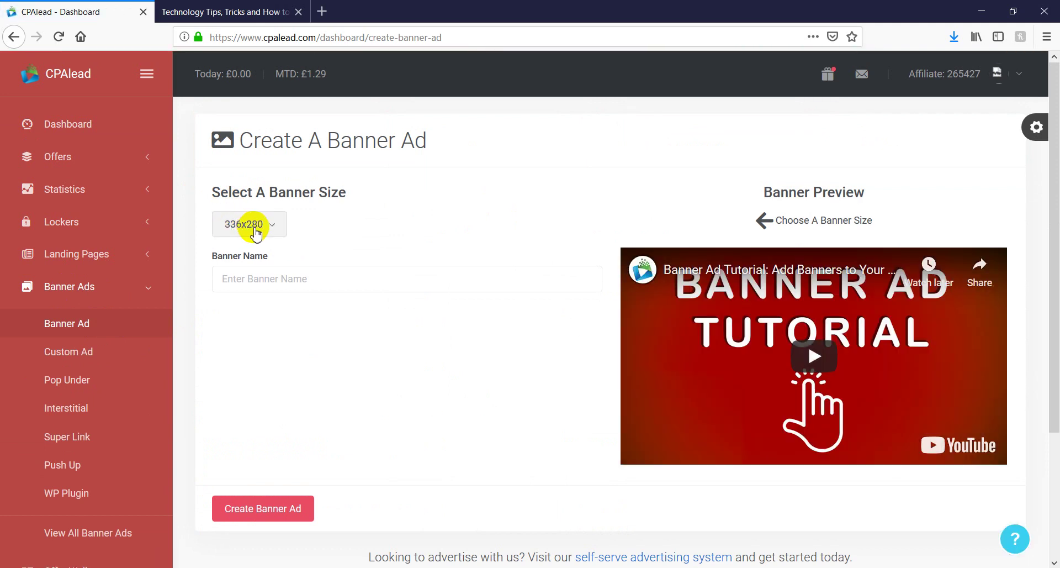
{"action": "left_click", "coordinate": [249, 12]}
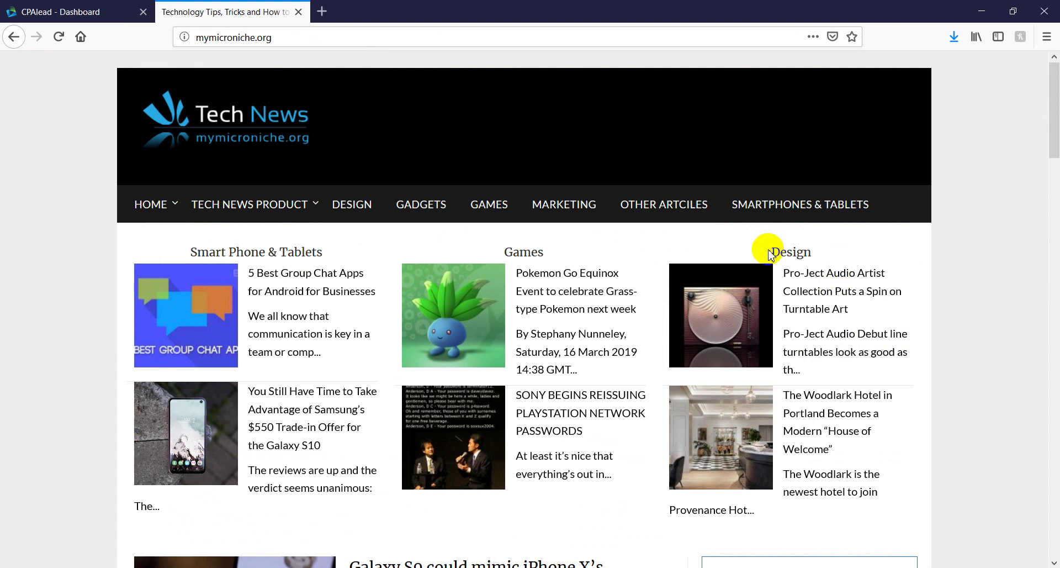
{"action": "scroll", "coordinate": [770, 254], "scroll_direction": "down", "scroll_amount": 6}
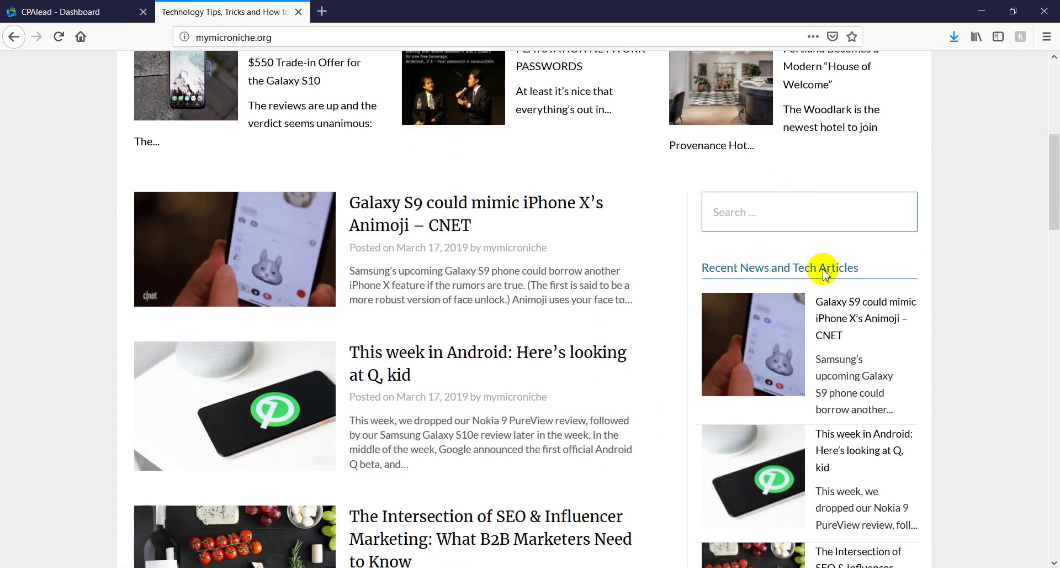
{"action": "left_click", "coordinate": [113, 11]}
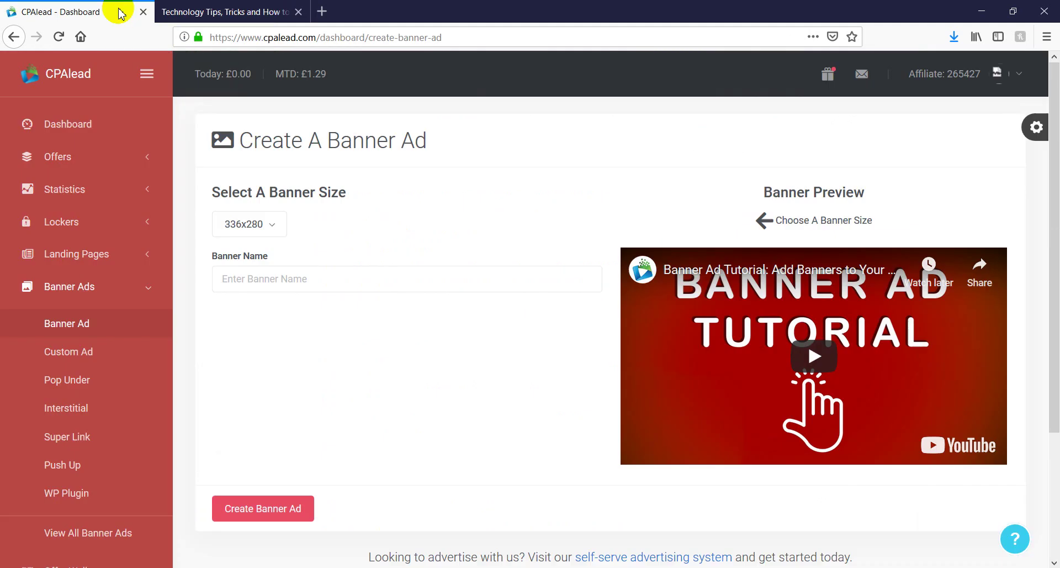
Step: Compare the available banner sizes with the Tech News layout and set the banner size to 300x250
{"action": "left_click", "coordinate": [251, 241]}
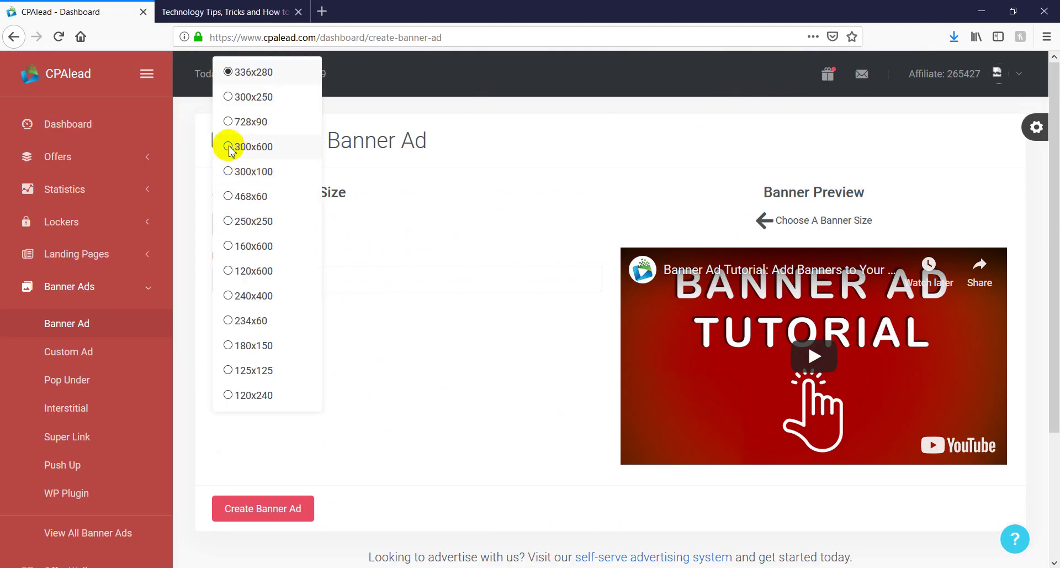
{"action": "key", "text": "ctrl+Tab"}
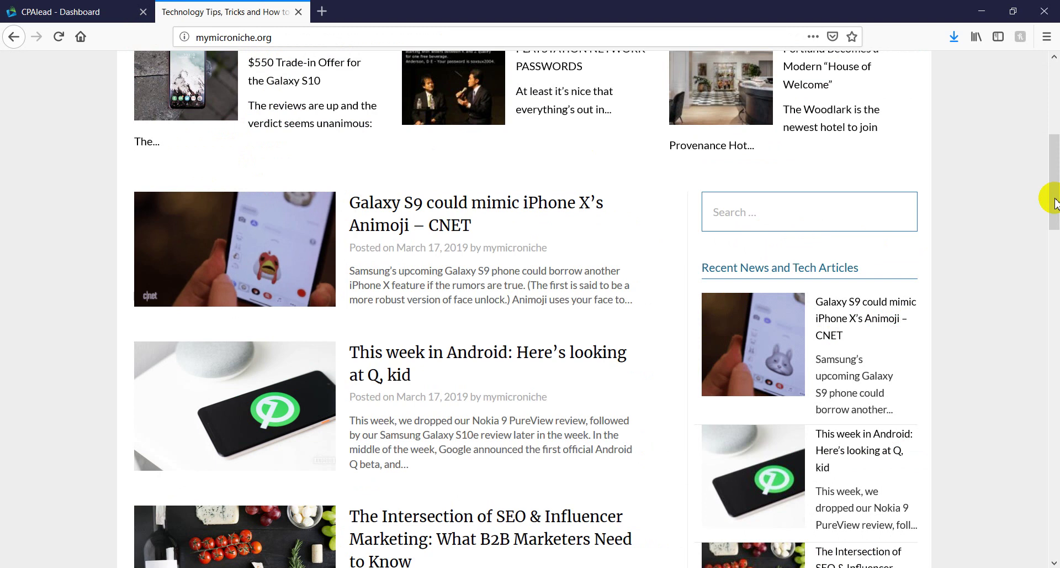
{"action": "left_click", "coordinate": [83, 12]}
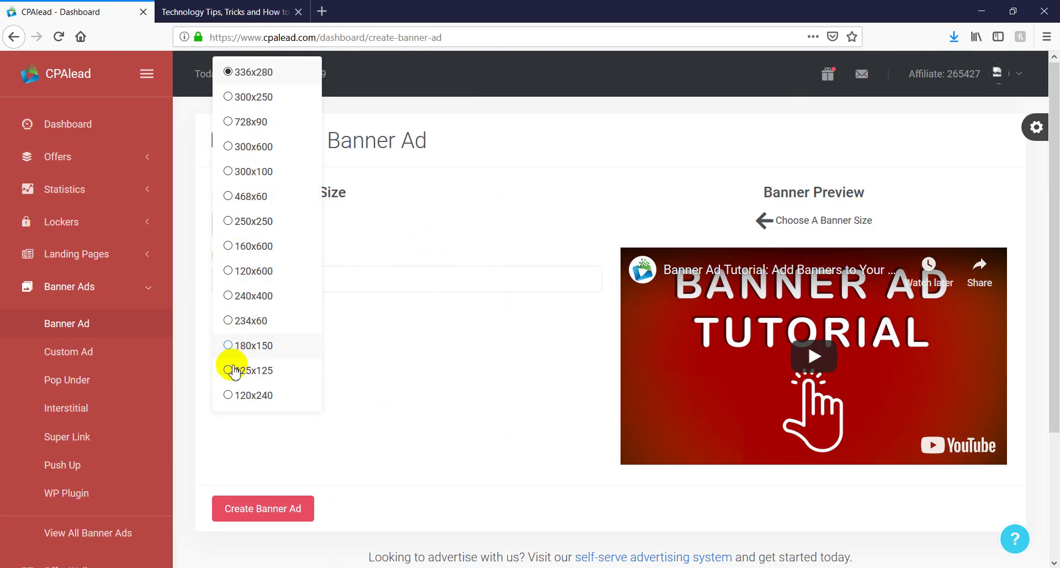
{"action": "left_click", "coordinate": [230, 98]}
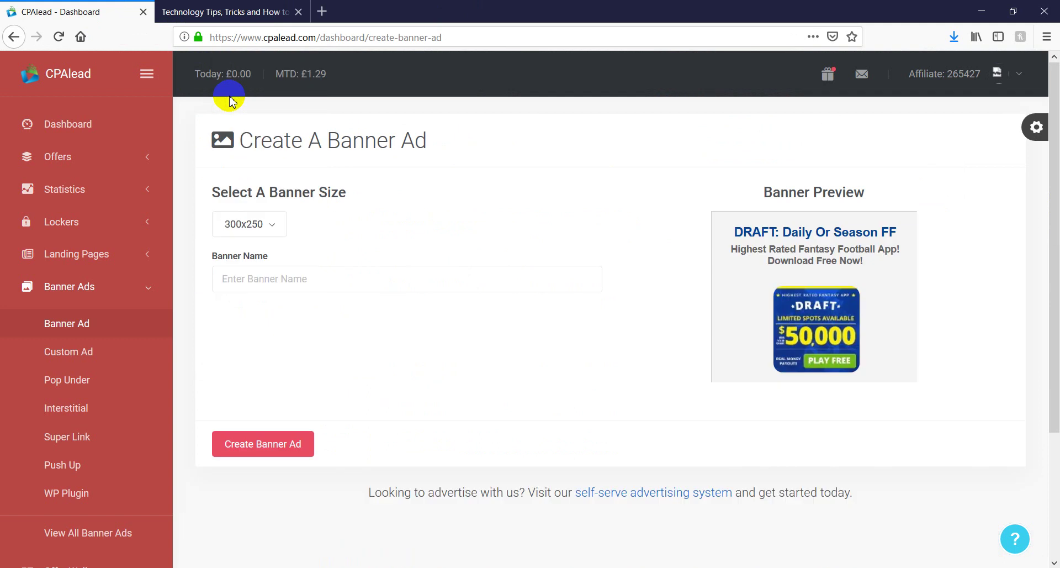
Step: Name the banner mymicroniche by copying that part of the site's web address into the banner name
{"action": "left_click", "coordinate": [255, 277]}
{"action": "left_click", "coordinate": [236, 7]}
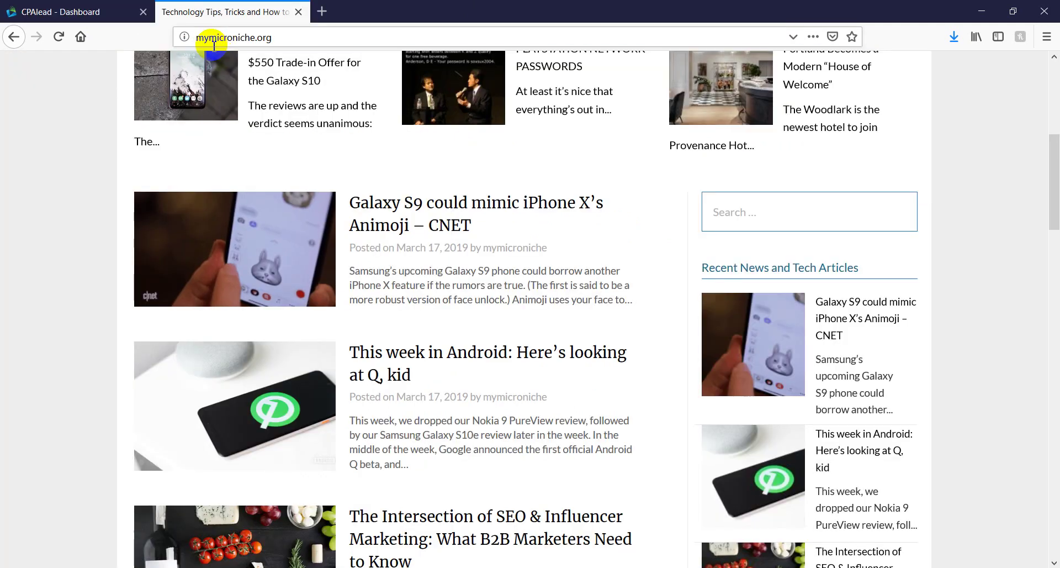
{"action": "left_click_drag", "start_coordinate": [239, 37], "coordinate": [255, 38]}
{"action": "double_click", "coordinate": [221, 38]}
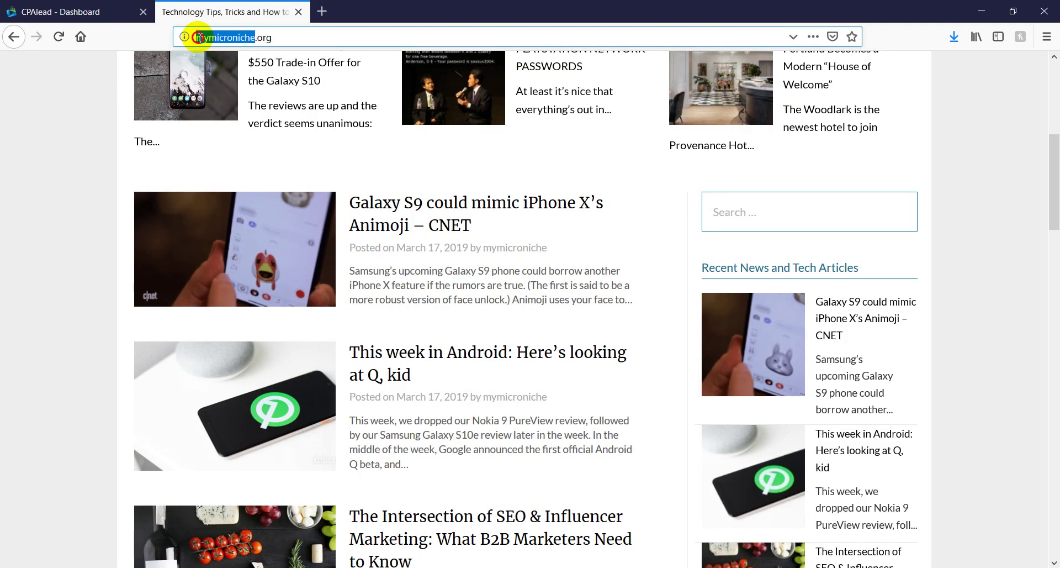
{"action": "right_click", "coordinate": [213, 39]}
{"action": "left_click", "coordinate": [224, 78]}
{"action": "left_click", "coordinate": [66, 12]}
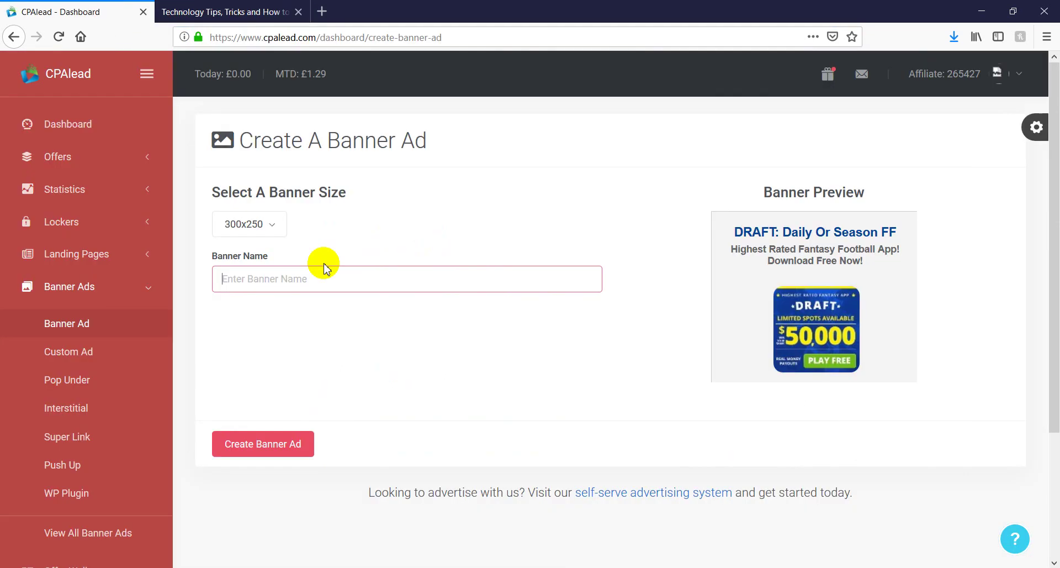
{"action": "right_click", "coordinate": [269, 282]}
{"action": "left_click", "coordinate": [276, 332]}
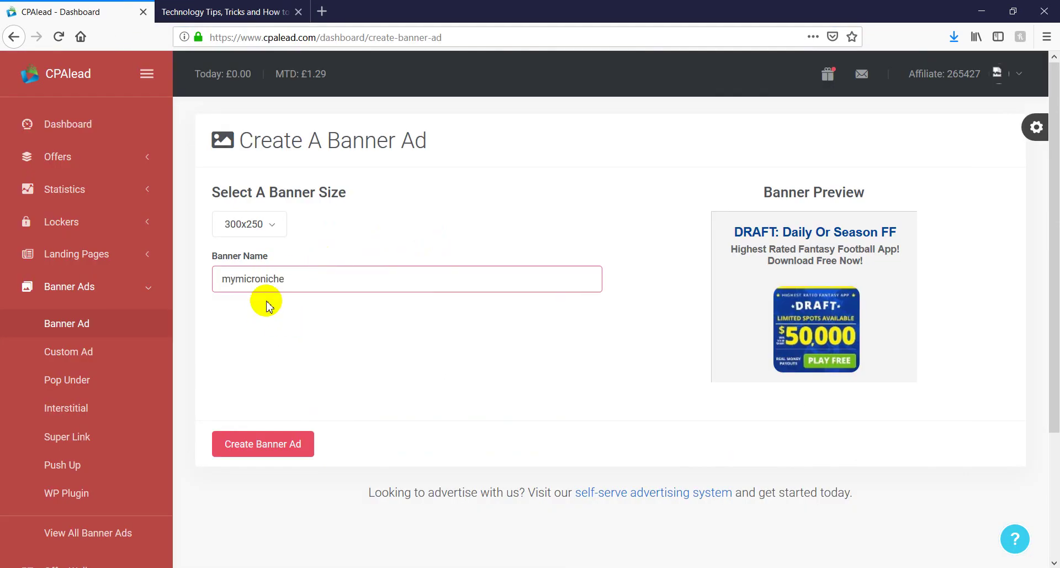
Step: Create the banner ad and copy its whole integration code from the code view
{"action": "left_click", "coordinate": [258, 451]}
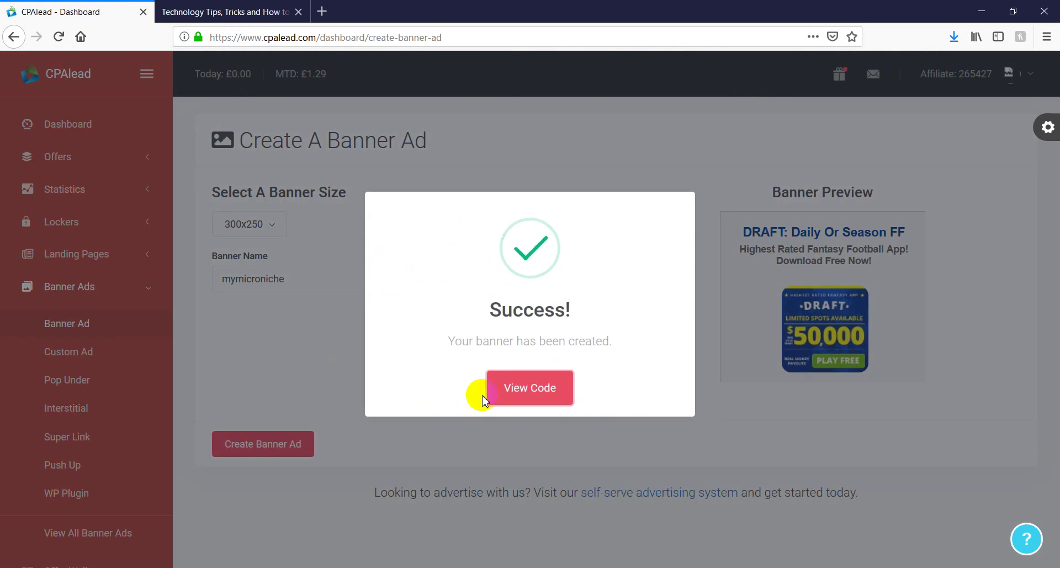
{"action": "left_click", "coordinate": [521, 393]}
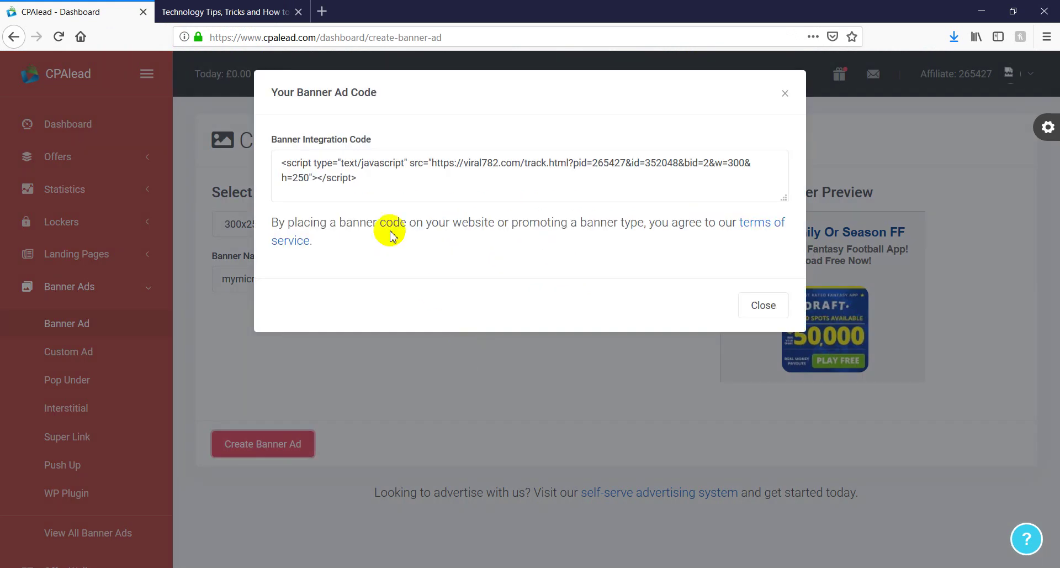
{"action": "left_click", "coordinate": [360, 177]}
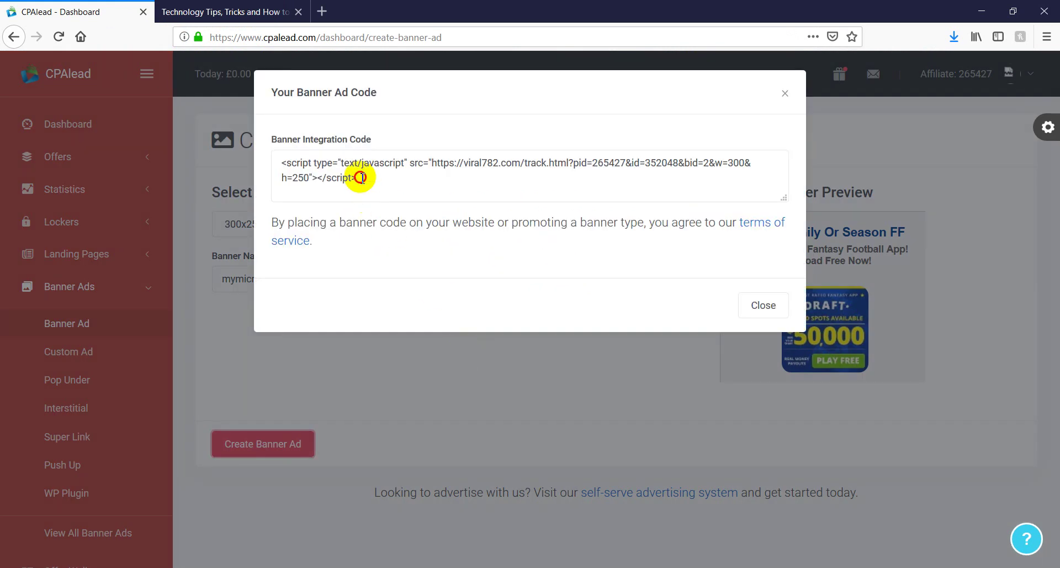
{"action": "left_click_drag", "start_coordinate": [361, 177], "coordinate": [282, 163]}
{"action": "right_click", "coordinate": [281, 168]}
{"action": "left_click", "coordinate": [345, 203]}
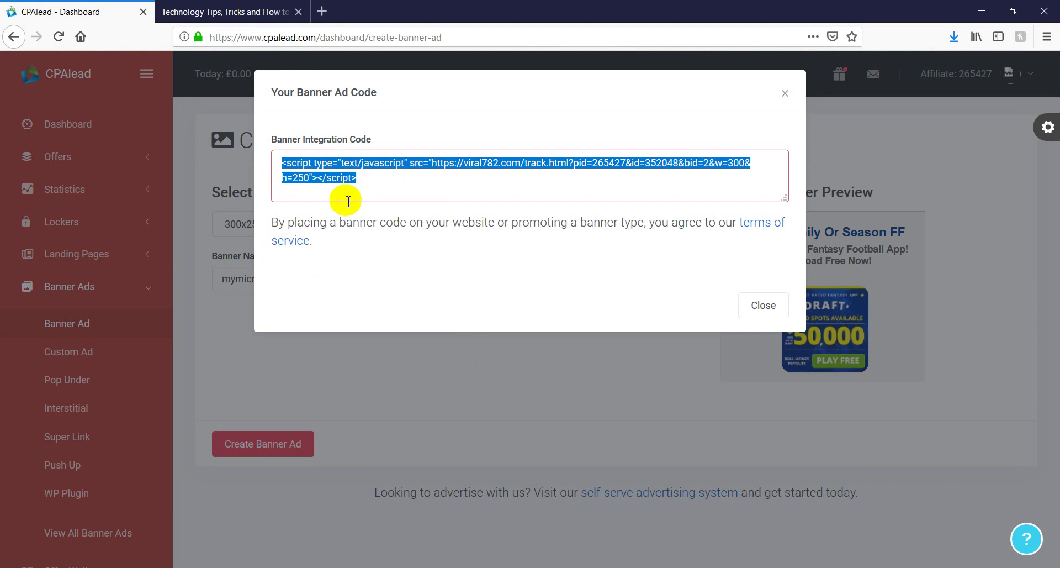
Step: Switch to the Tech News site, go to mymicroniche.org/wp-admin and open the WordPress widgets page
{"action": "left_click", "coordinate": [238, 12]}
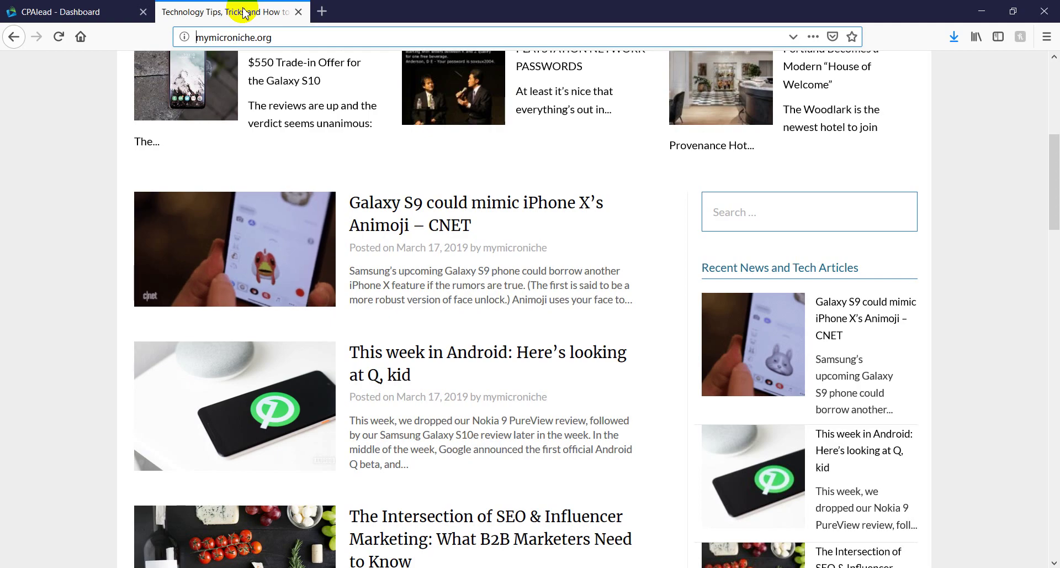
{"action": "left_click", "coordinate": [282, 39]}
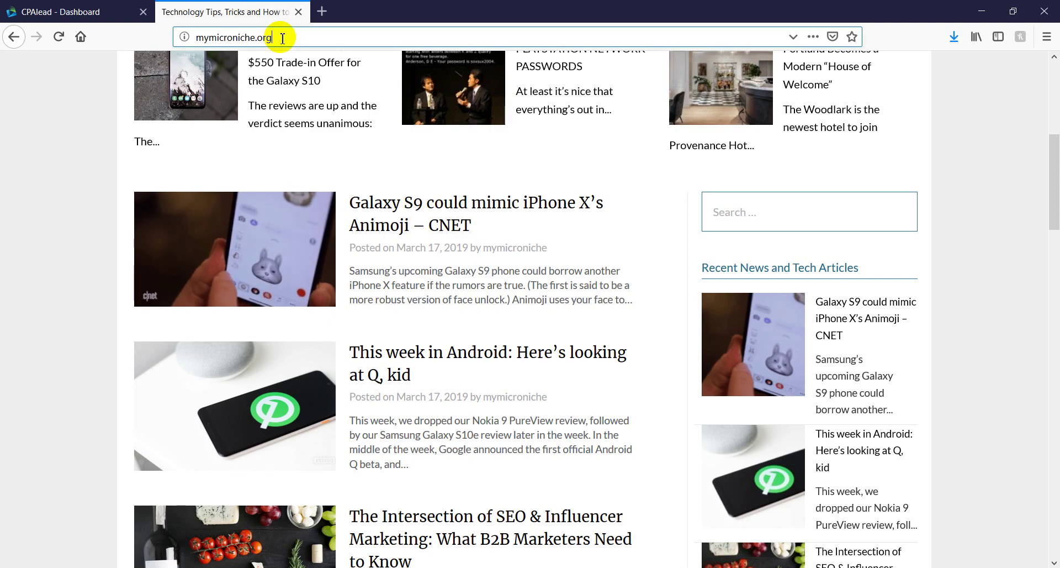
{"action": "type", "text": "/wp-admin"}
{"action": "key", "text": "Return"}
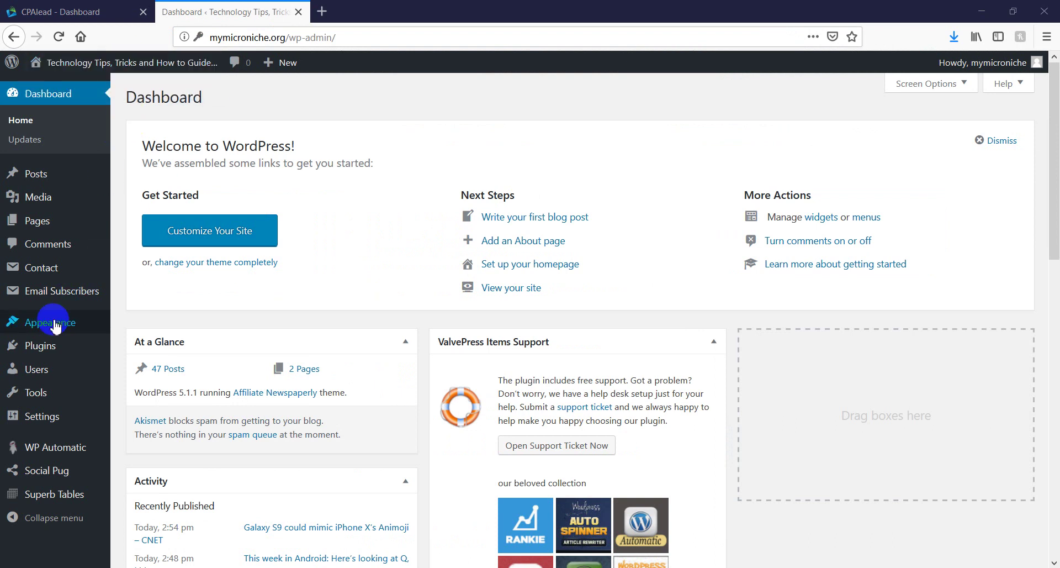
{"action": "mouse_move", "coordinate": [56, 326]}
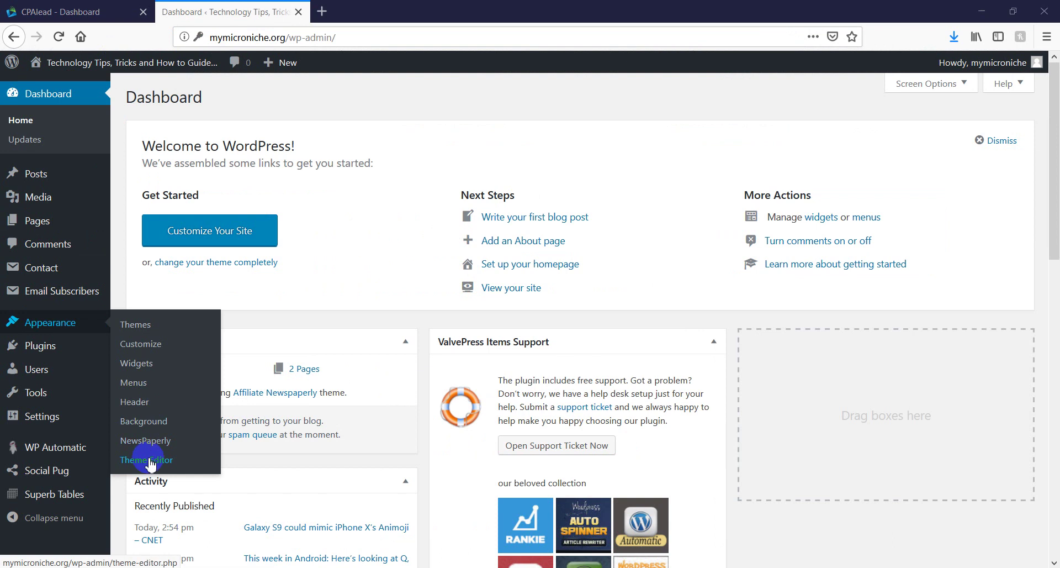
{"action": "left_click", "coordinate": [134, 365]}
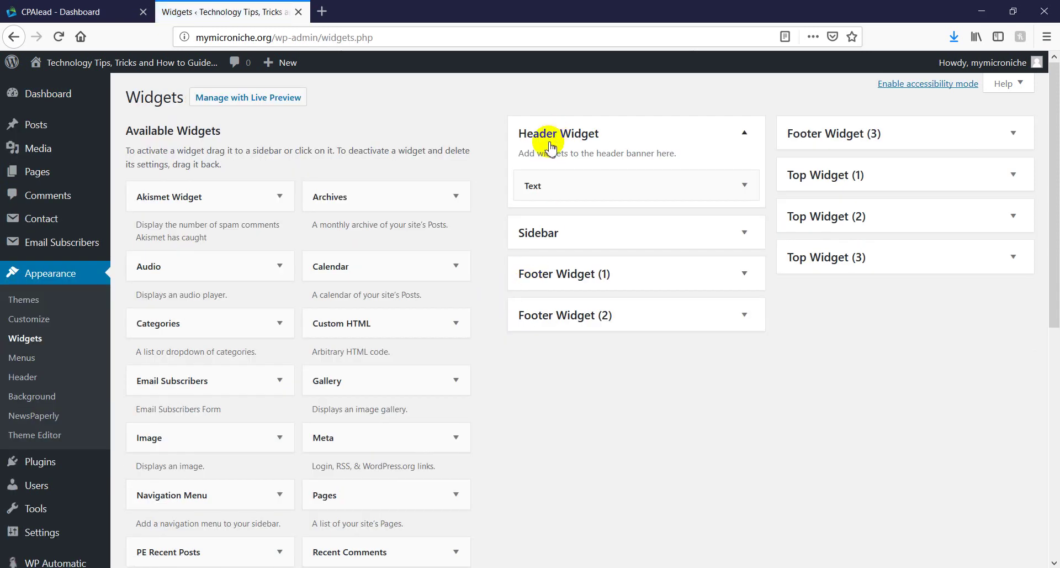
Step: Open the live site in a new browser tab and examine the sidebar area around the search box
{"action": "mouse_move", "coordinate": [45, 64]}
{"action": "left_click", "coordinate": [40, 89]}
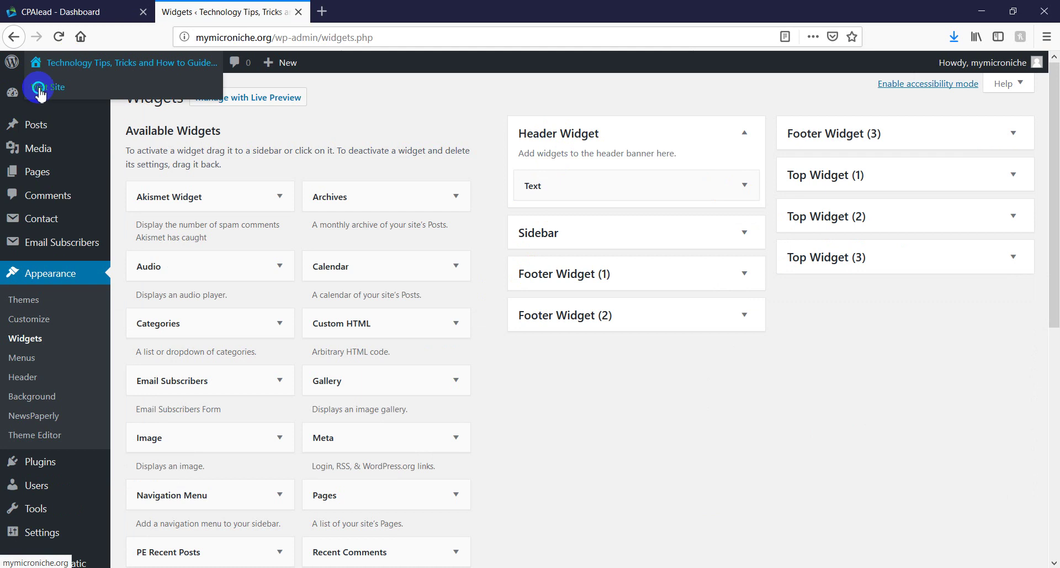
{"action": "right_click", "coordinate": [40, 89]}
{"action": "left_click", "coordinate": [53, 95]}
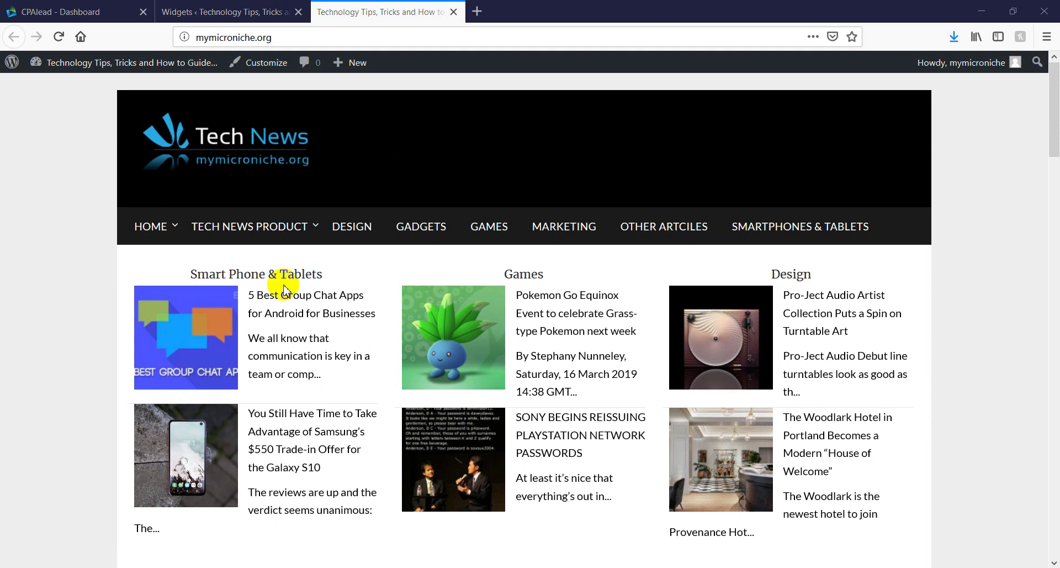
{"action": "scroll", "coordinate": [754, 221], "scroll_direction": "down", "scroll_amount": 2}
{"action": "scroll", "coordinate": [750, 252], "scroll_direction": "down", "scroll_amount": 2}
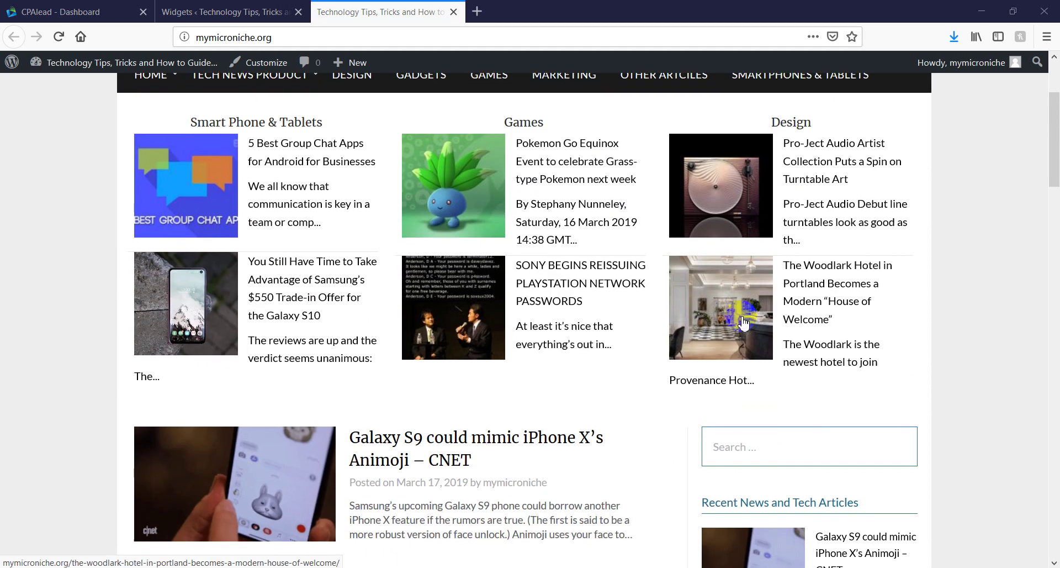
Step: Back on the widgets page, add a Text widget to the Sidebar between Search and PE Recent Posts
{"action": "left_click", "coordinate": [212, 12]}
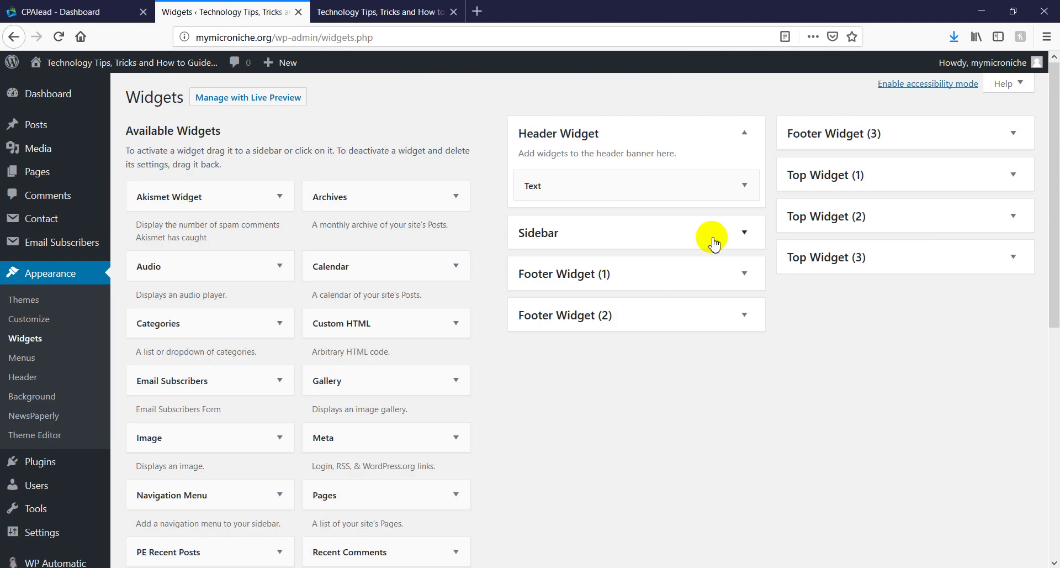
{"action": "left_click", "coordinate": [738, 237]}
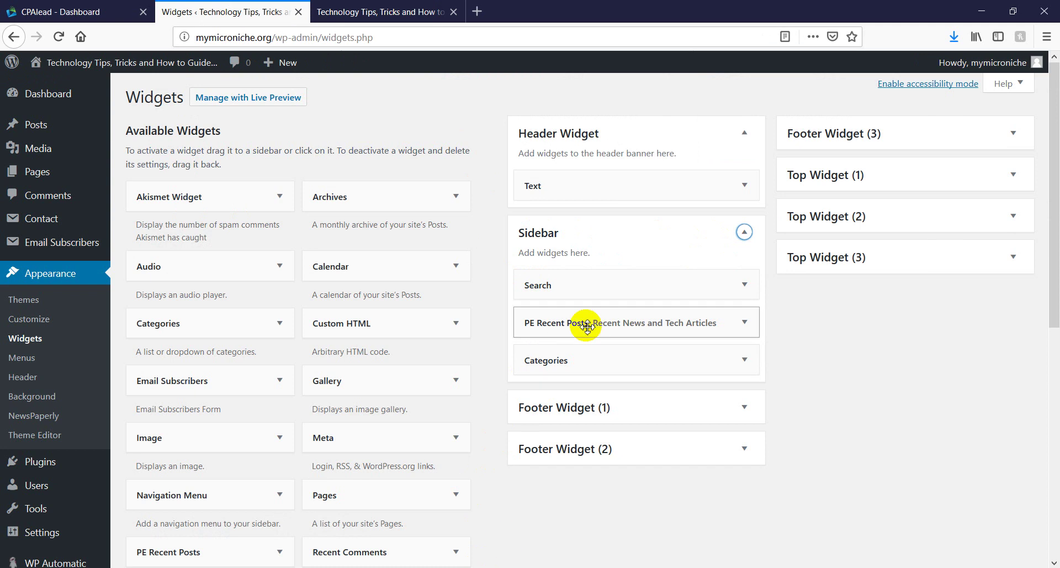
{"action": "scroll", "coordinate": [409, 320], "scroll_direction": "down", "scroll_amount": 4}
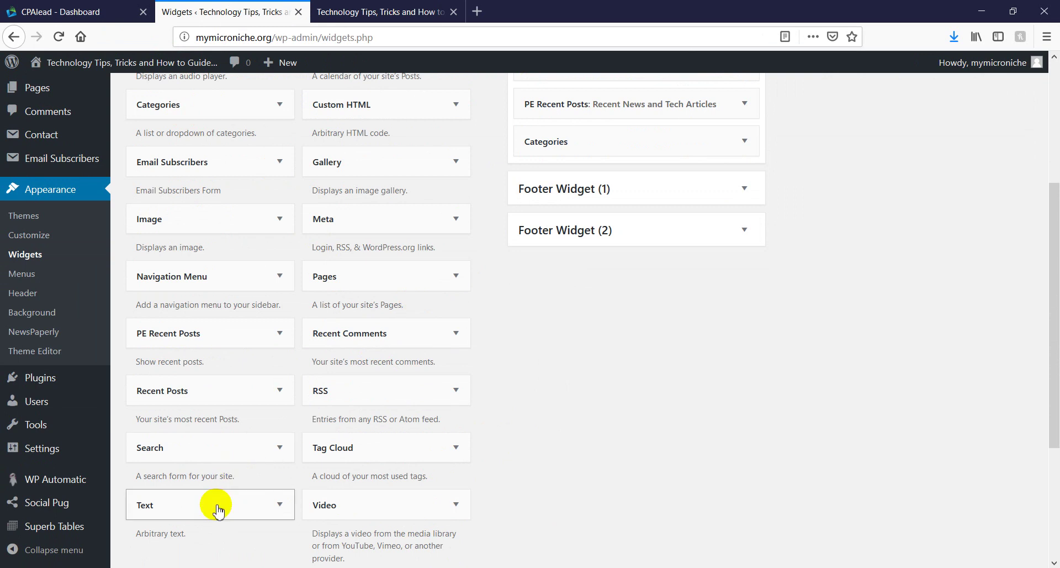
{"action": "left_click_drag", "start_coordinate": [208, 504], "coordinate": [604, 313]}
{"action": "scroll", "coordinate": [687, 361], "scroll_direction": "down", "scroll_amount": 5}
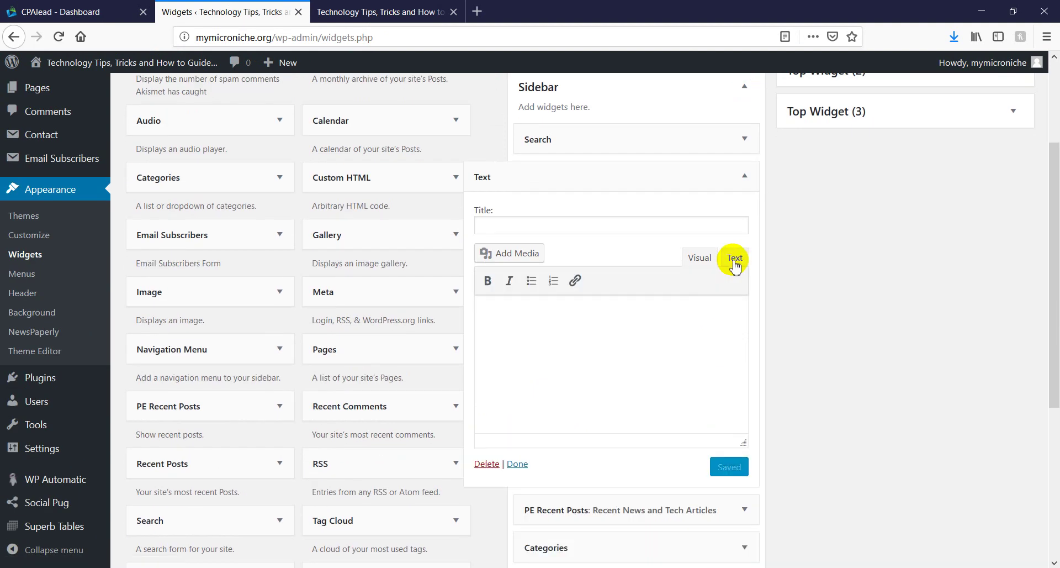
Step: Paste the banner integration code into the new Text widget in text mode, save it and close the widget
{"action": "left_click", "coordinate": [735, 259]}
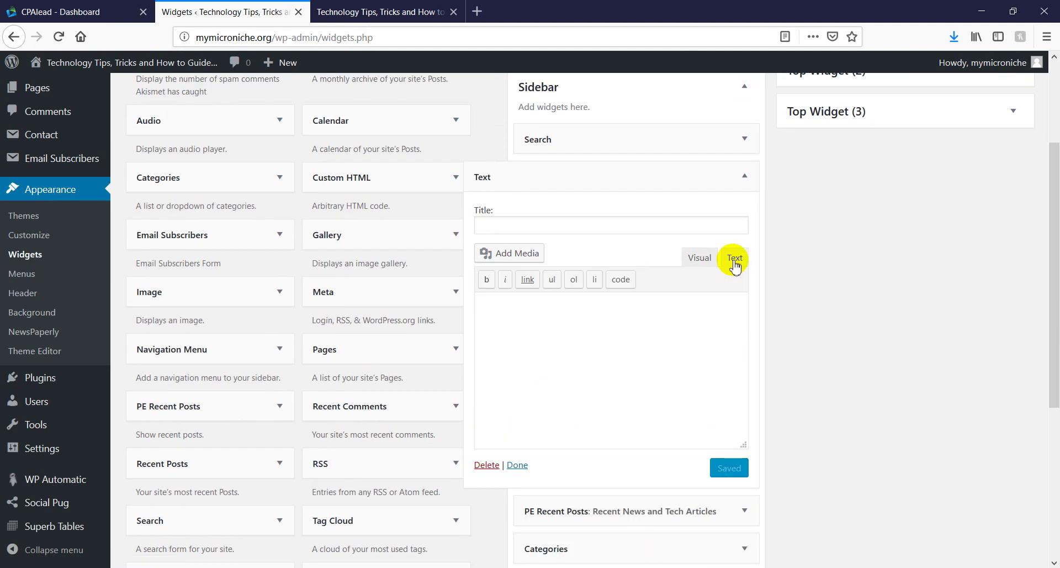
{"action": "right_click", "coordinate": [503, 310]}
{"action": "left_click", "coordinate": [522, 357]}
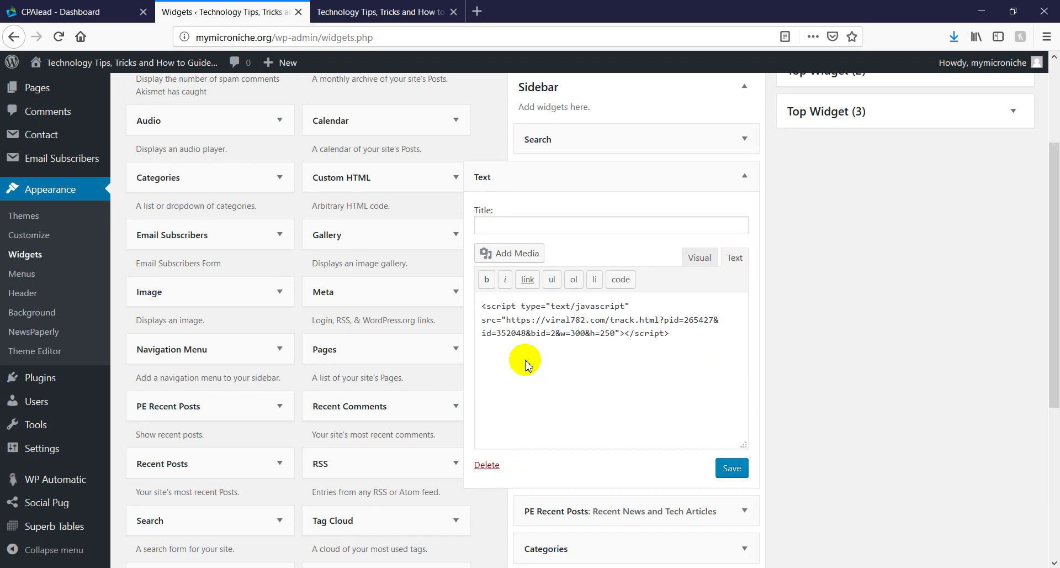
{"action": "left_click", "coordinate": [730, 469]}
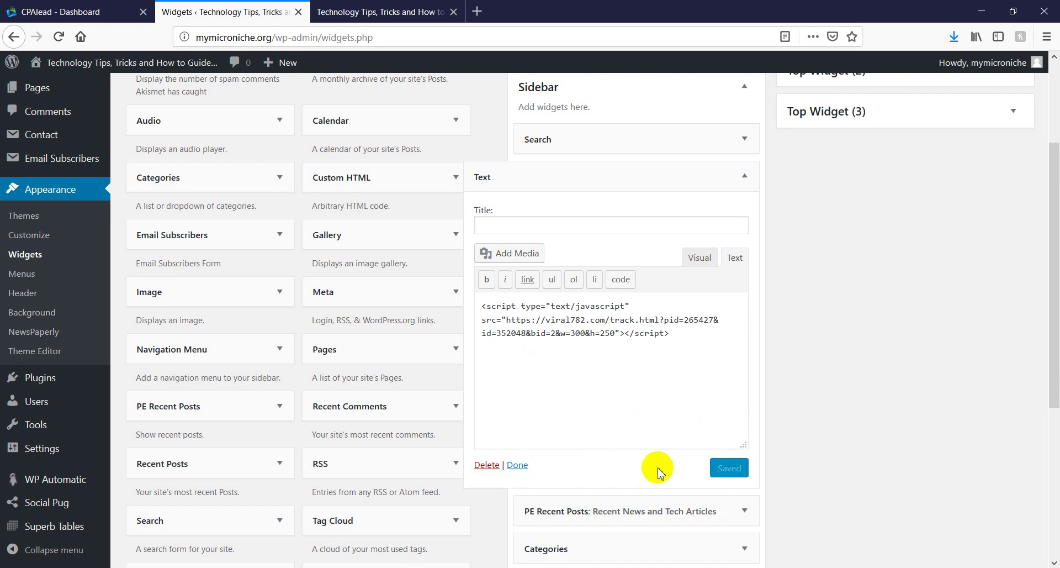
{"action": "left_click", "coordinate": [517, 466]}
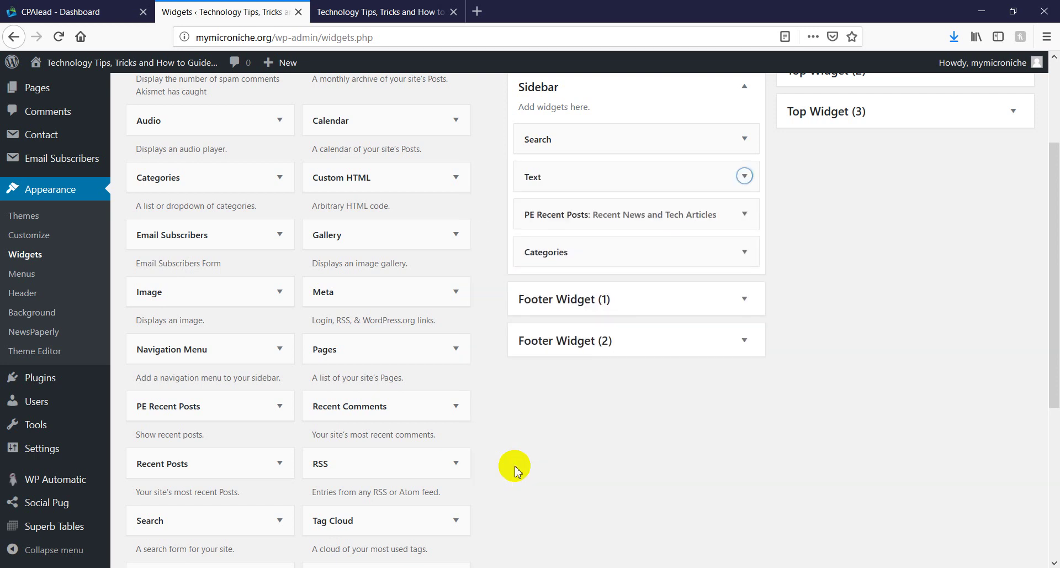
Step: Reload the live site, check the banner below the sidebar search box and open the advertised offer
{"action": "left_click", "coordinate": [381, 12]}
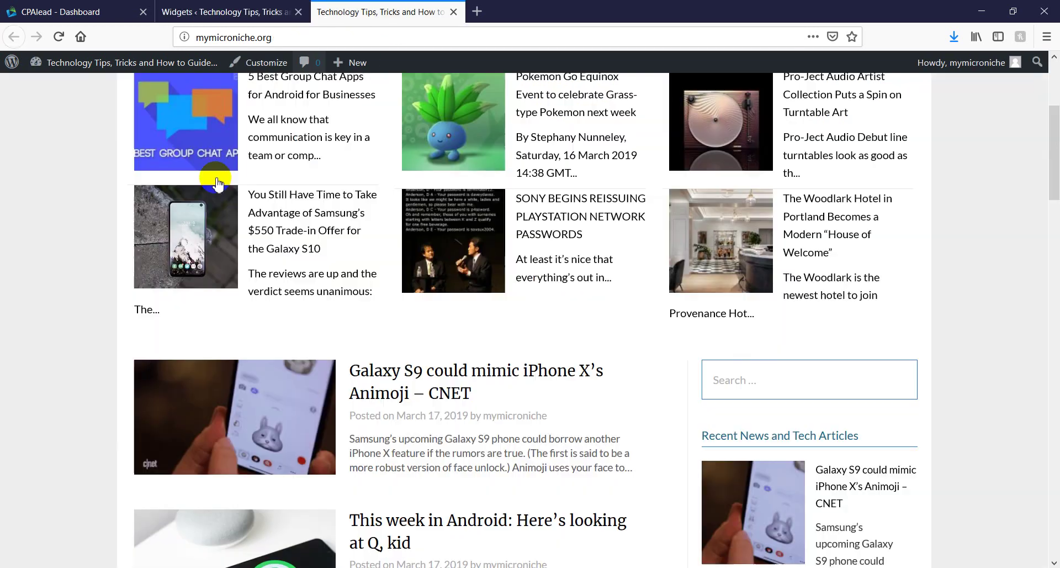
{"action": "right_click", "coordinate": [94, 157]}
{"action": "left_click", "coordinate": [159, 167]}
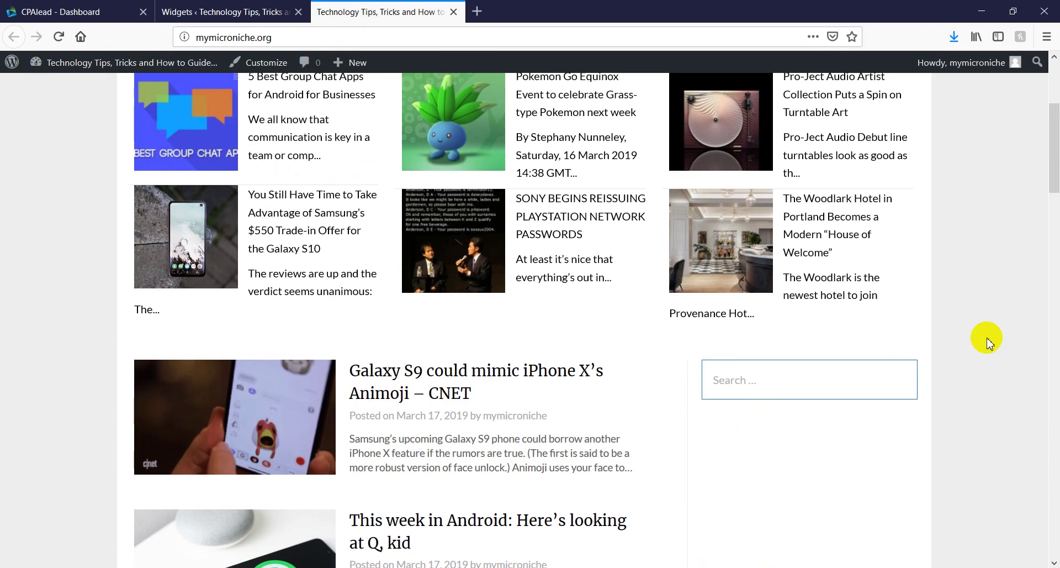
{"action": "scroll", "coordinate": [983, 338], "scroll_direction": "down", "scroll_amount": 5}
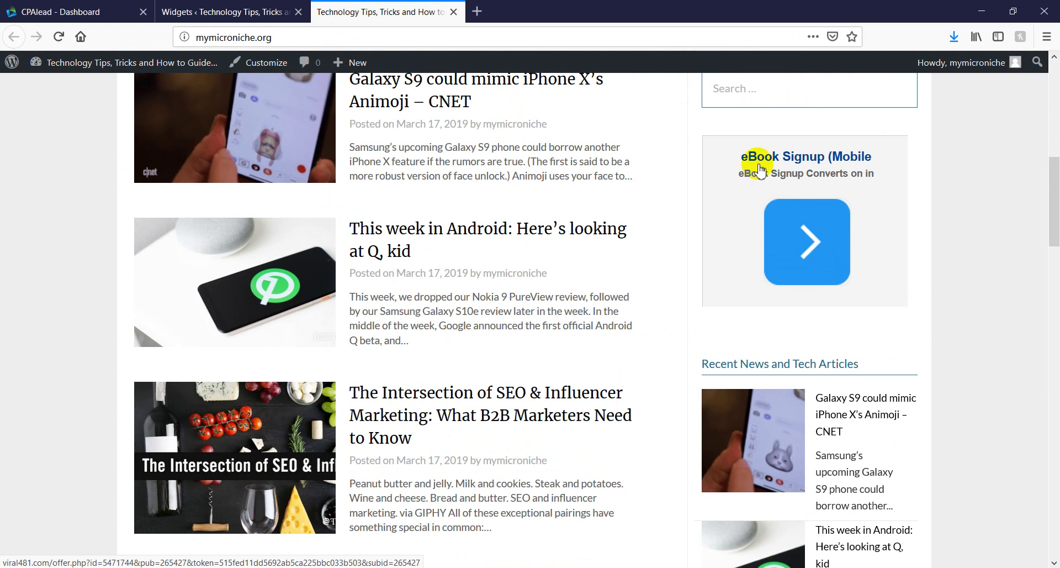
{"action": "left_click", "coordinate": [808, 240]}
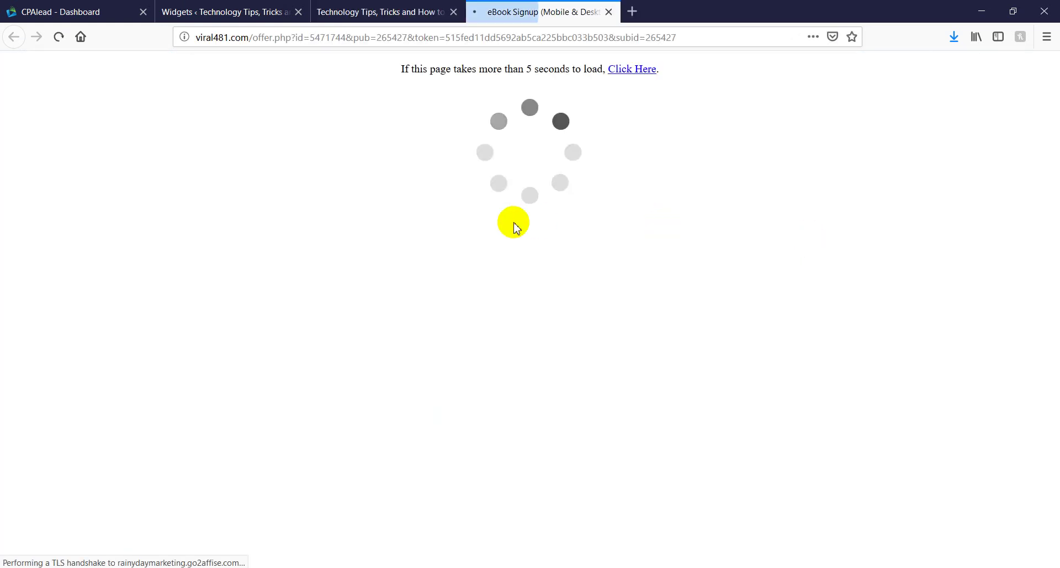